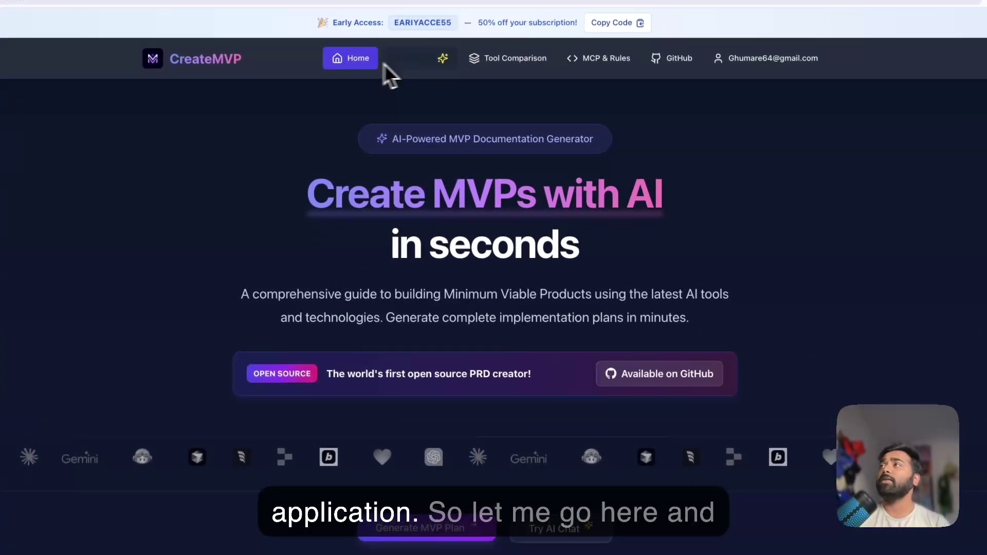
- Enter the requirement 'Generate an app which can convert Markdown text into HTML.' in the requirements box
click(427, 528)
click(438, 297)
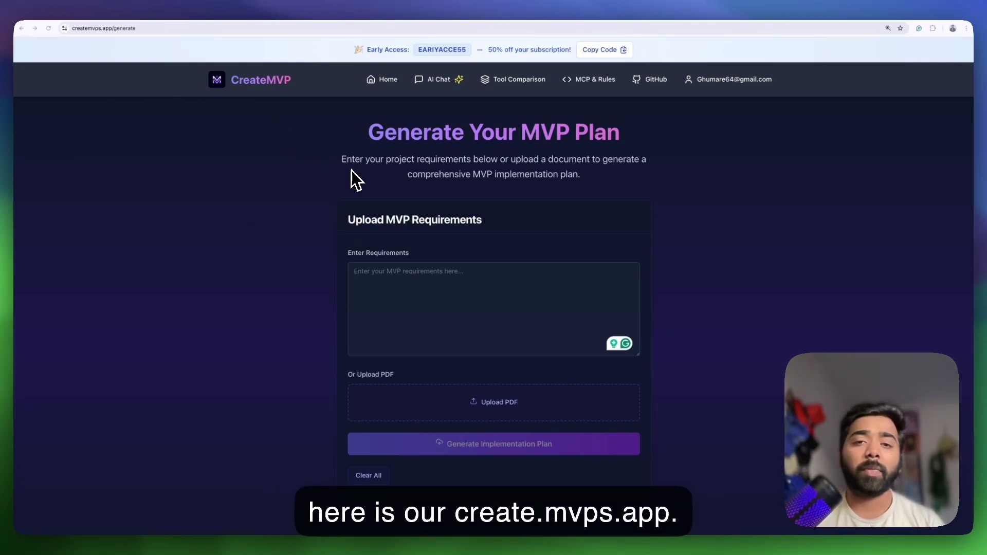
click(436, 284)
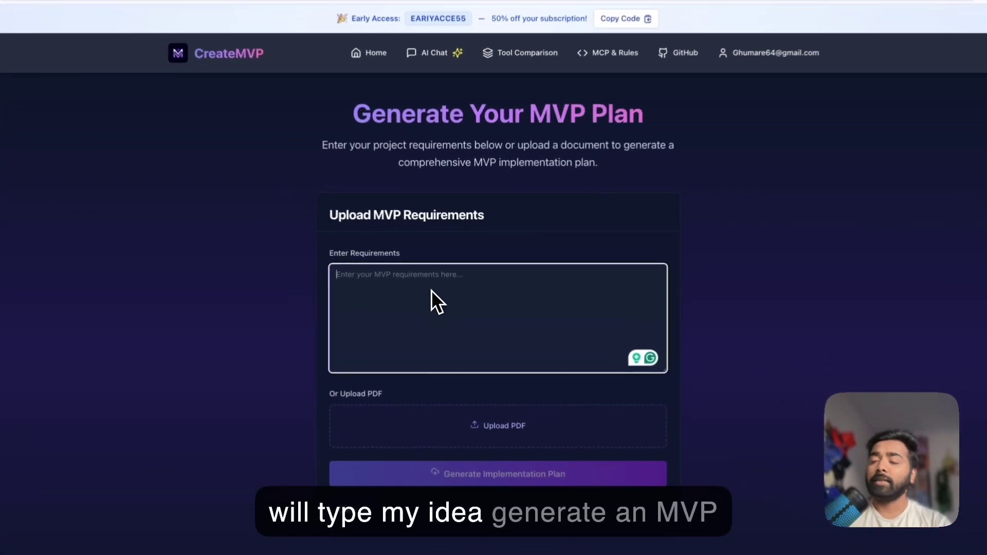
text(Generate an app which can convert Markdown text into HTML.)
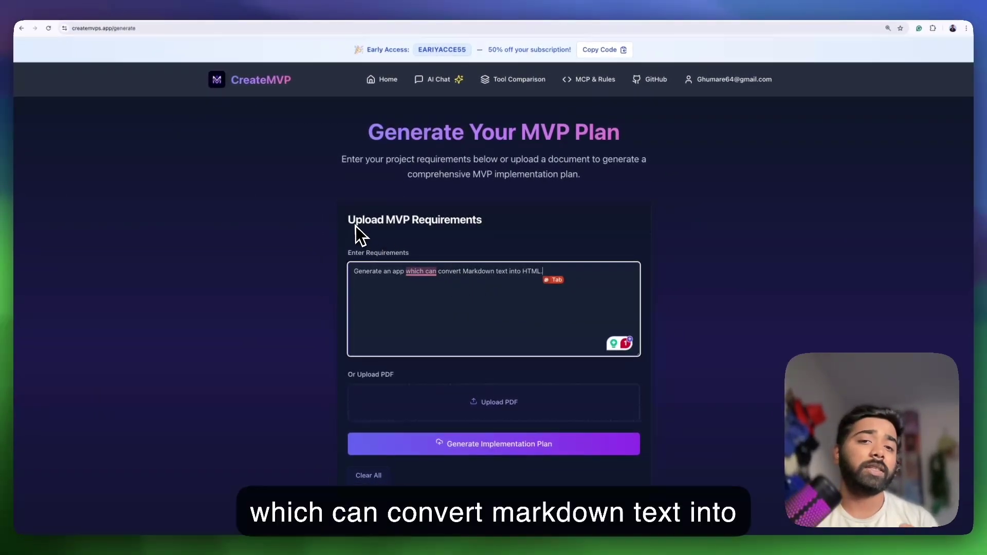
- Generate the implementation plan and let every document through Technology Stack finish
click(520, 445)
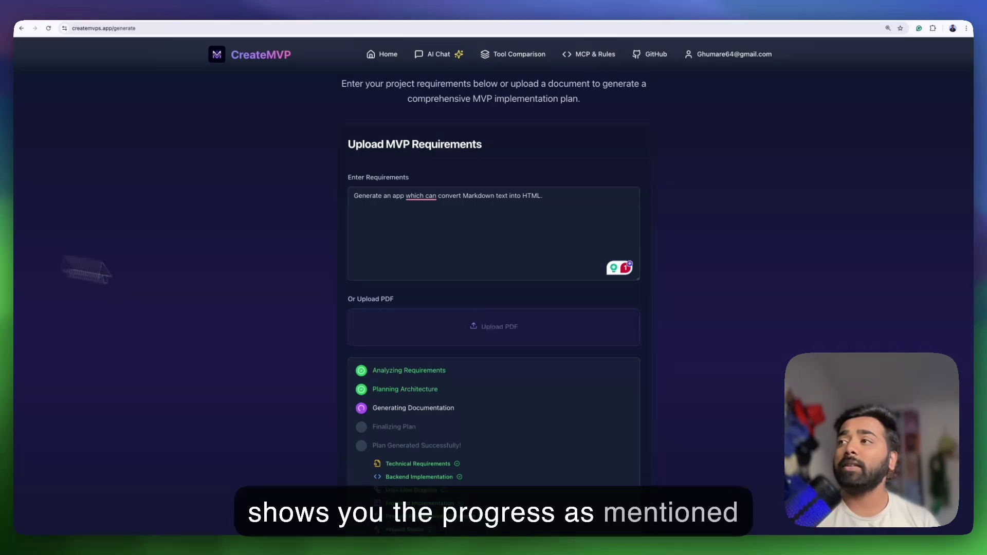
scroll(540, 430, down, 3)
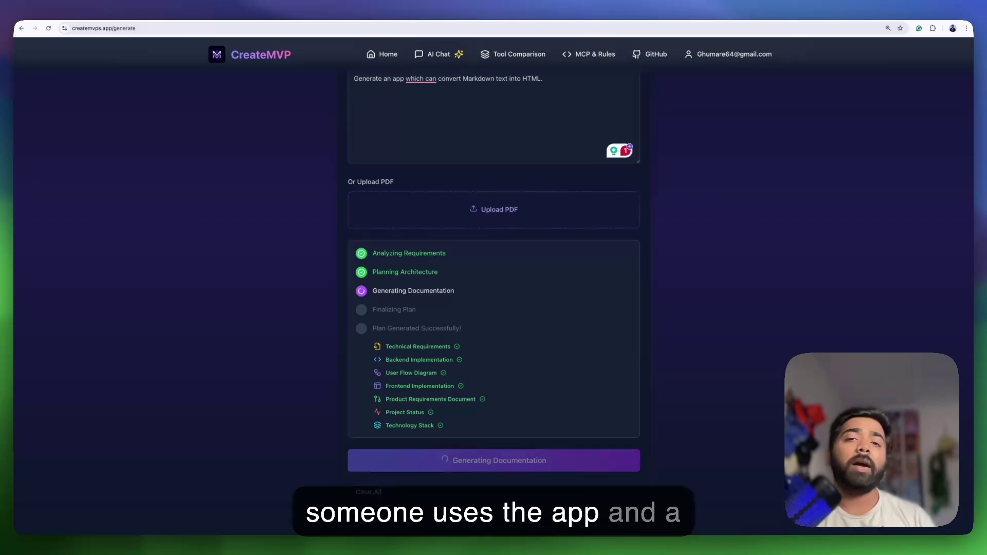
drag(434, 426, 401, 425)
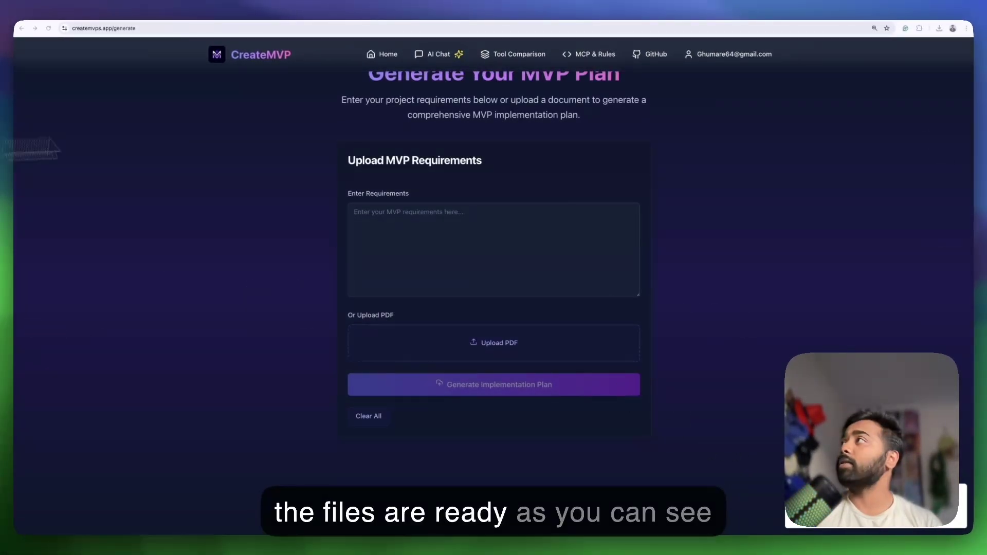
click(940, 28)
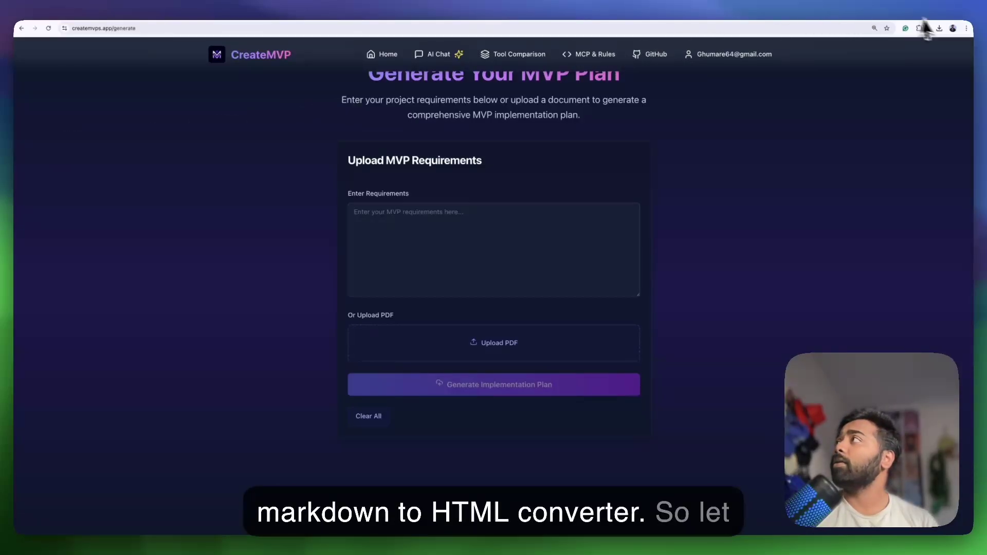
click(939, 29)
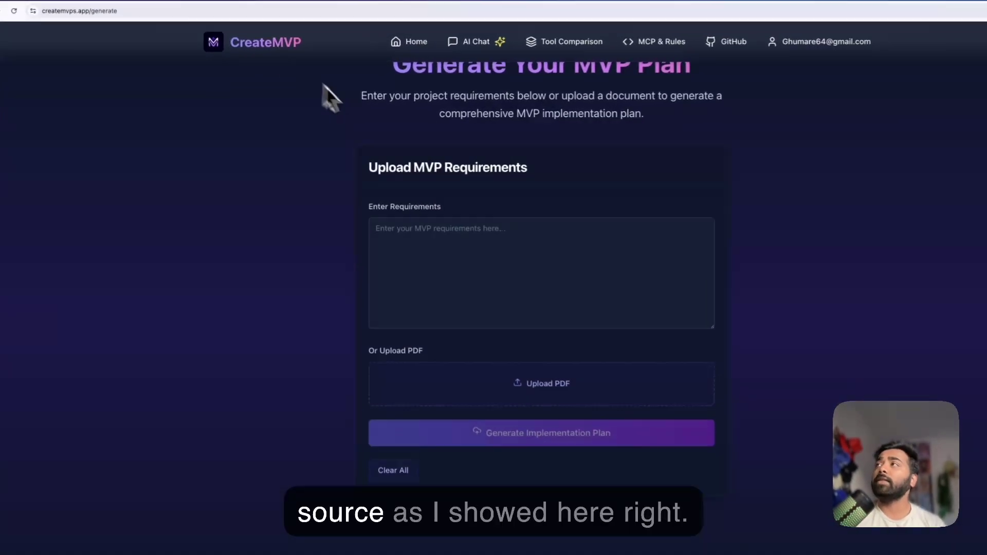
- Browse the CreateMVP home page down to Flexible Pricing Plans, then drag the plan folder into the editor
click(382, 54)
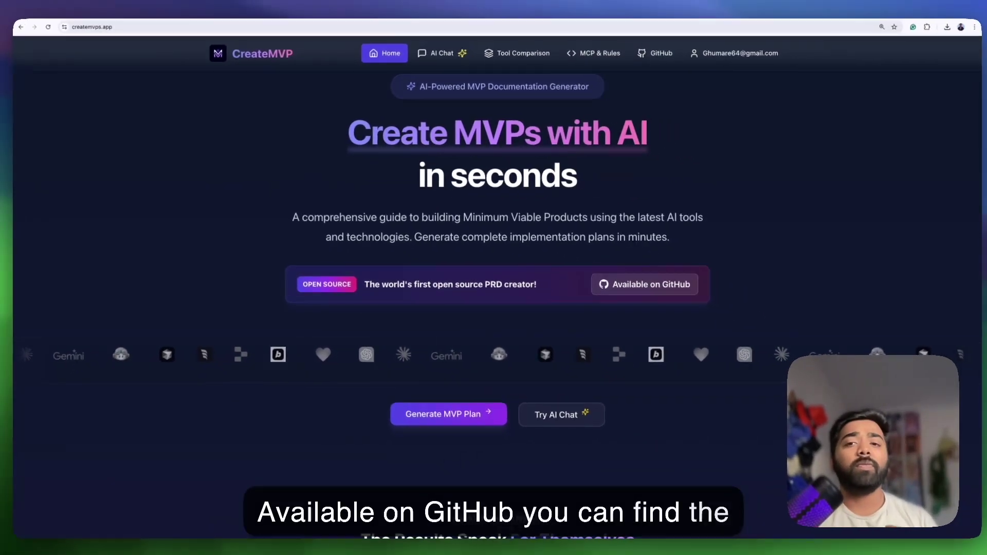
scroll(468, 243, down, 2)
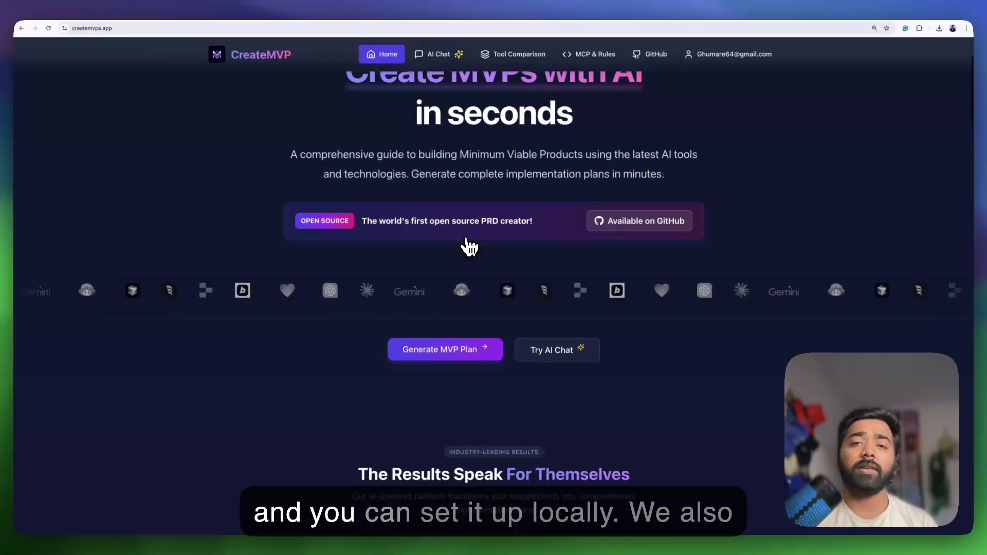
scroll(468, 243, down, 14)
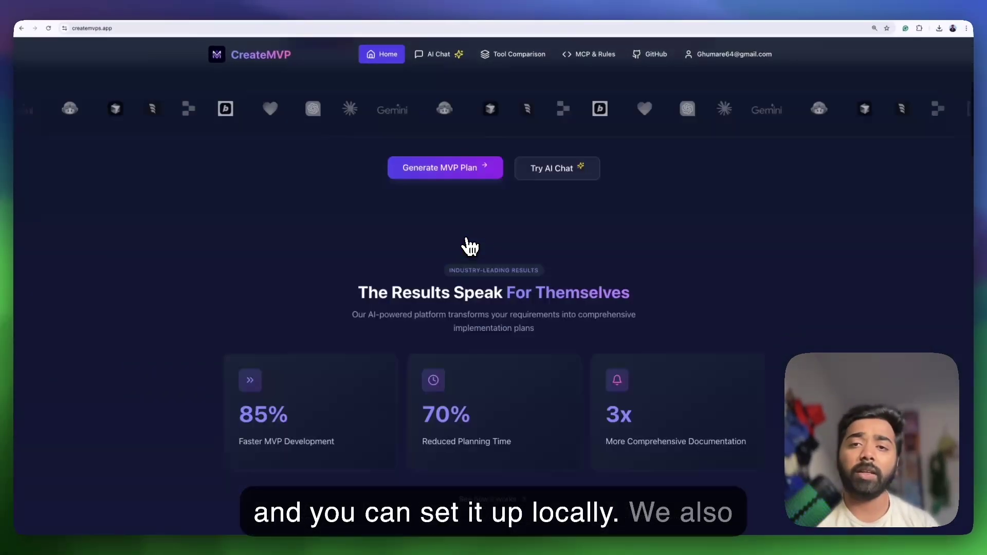
scroll(467, 243, down, 15)
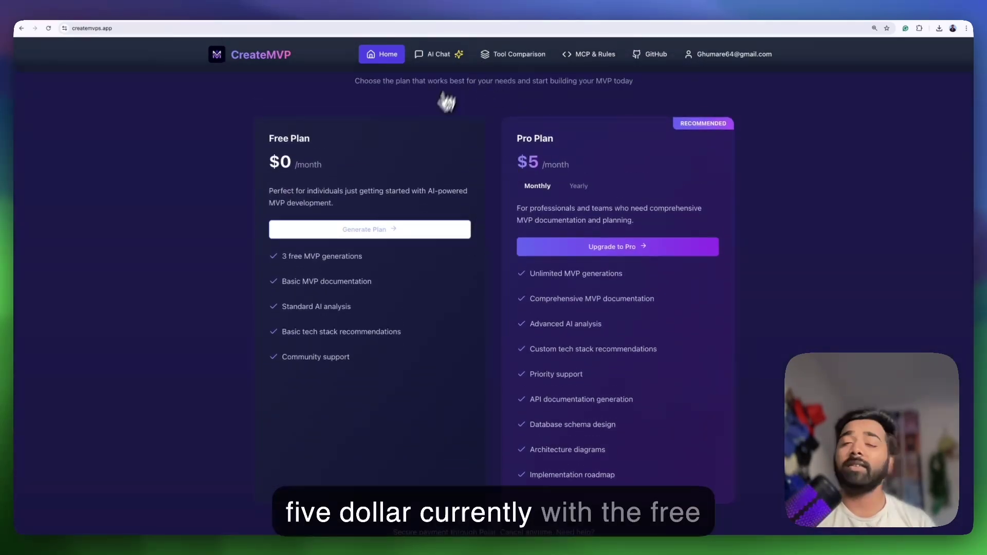
scroll(462, 180, up, 1)
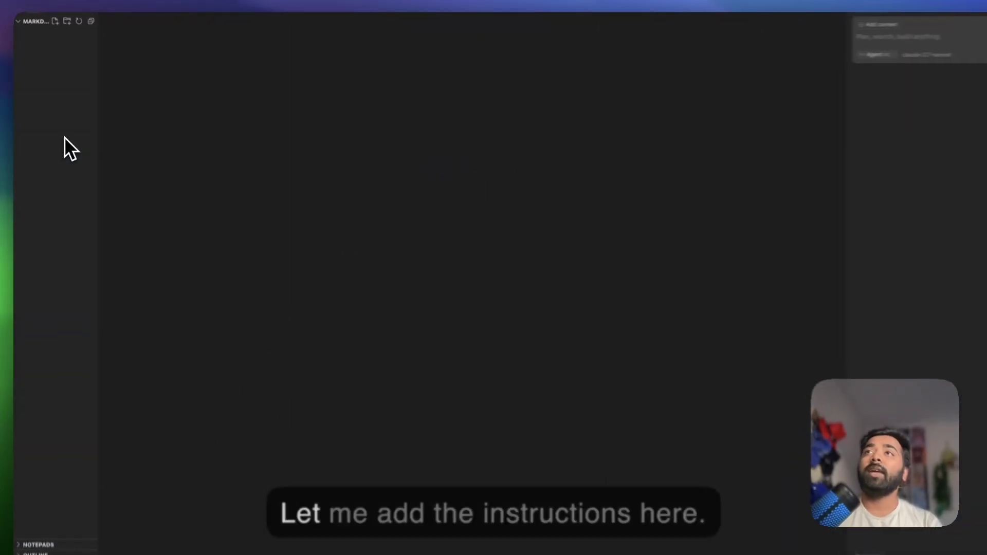
drag(67, 147, 160, 182)
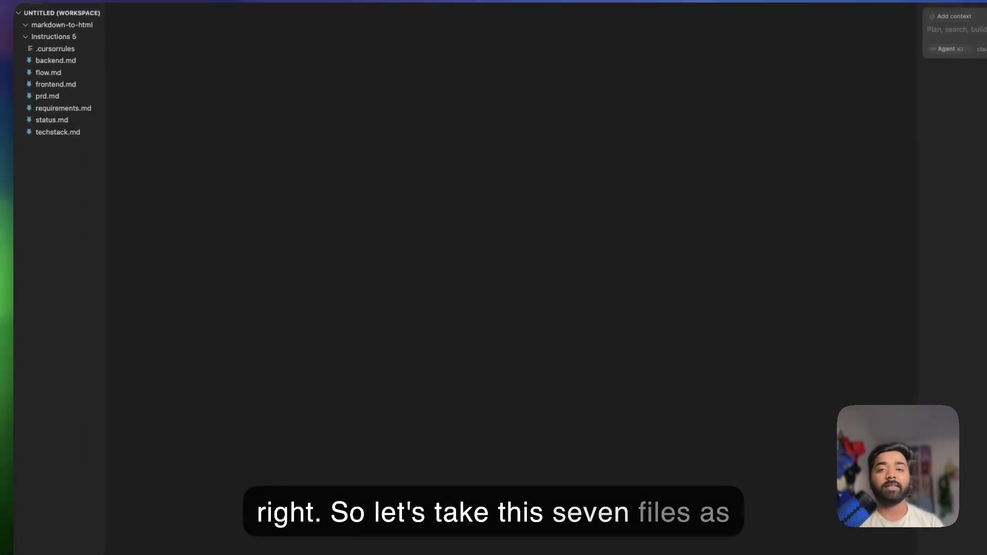
- Collapse markdown-to-html and open flow, backend, frontend, prd, requirements, status and techstack docs
click(56, 24)
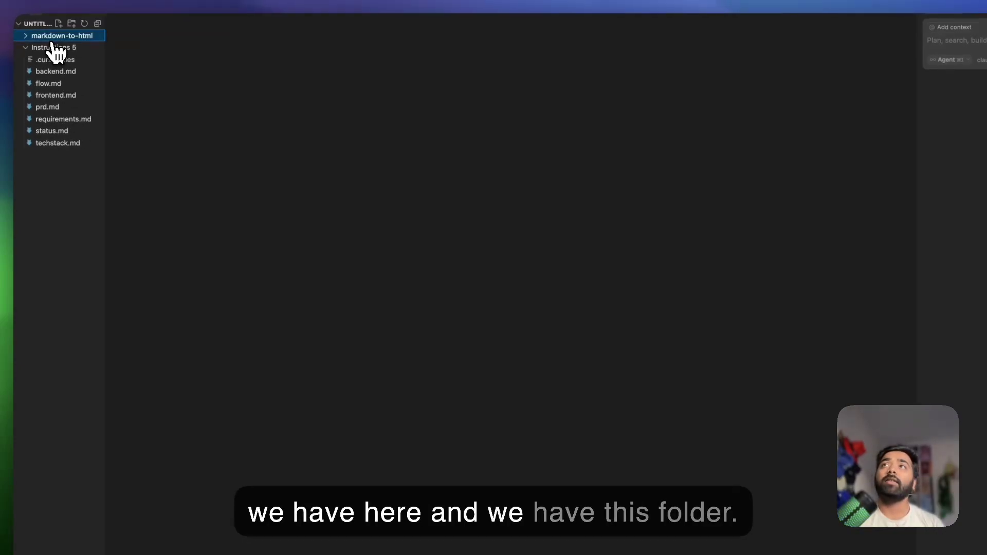
click(62, 83)
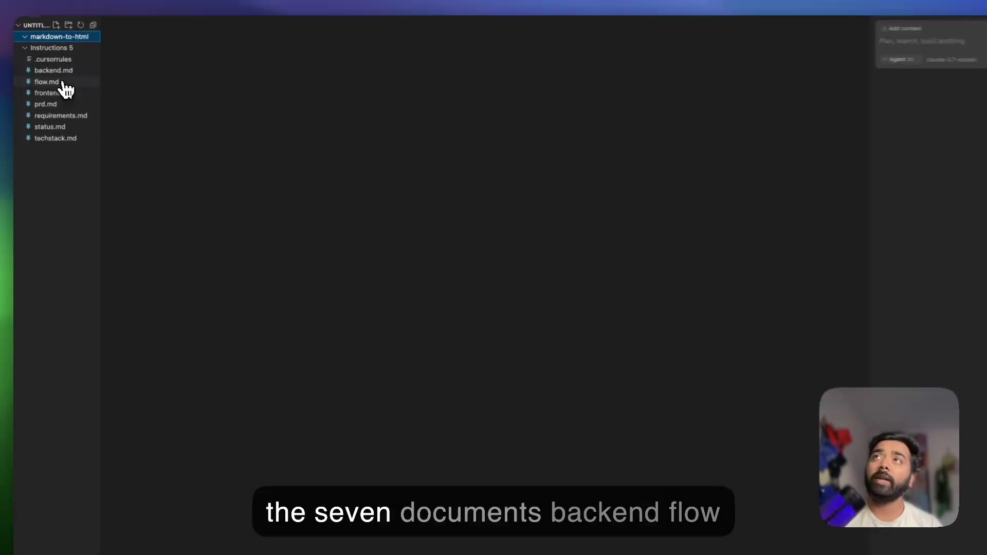
click(68, 73)
click(69, 96)
click(71, 107)
click(72, 119)
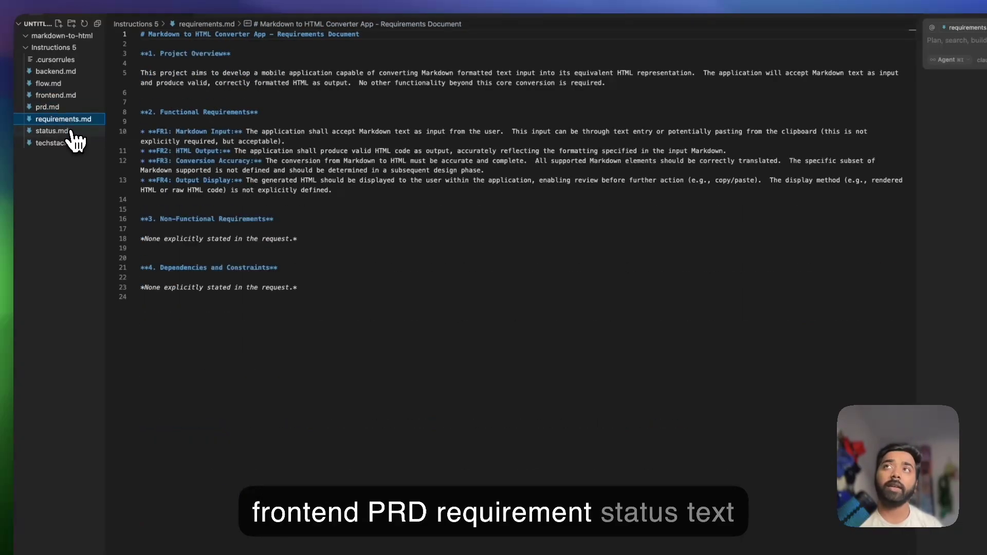
click(72, 131)
click(76, 144)
- Return to flow.md and read through the System Flow Documentation
click(61, 84)
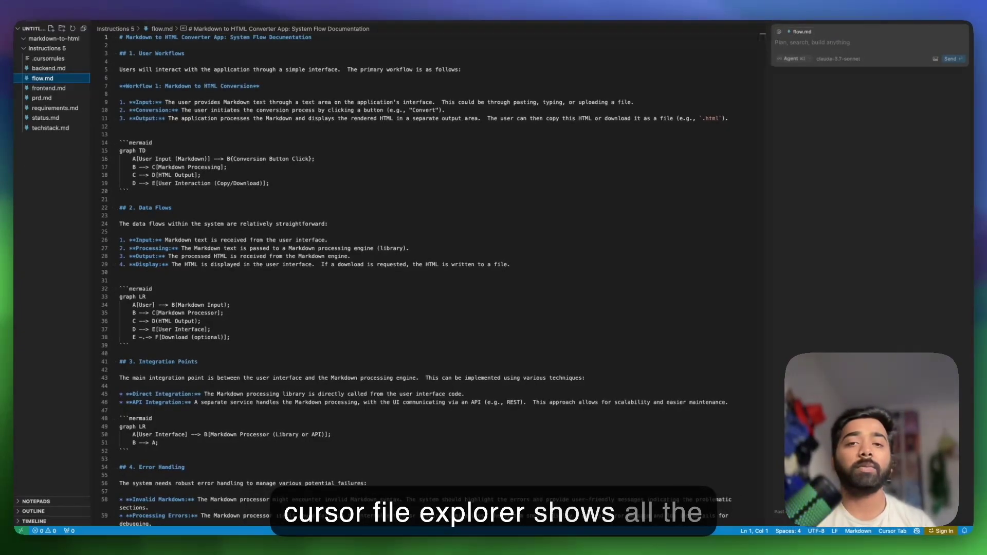
scroll(427, 278, down, 3)
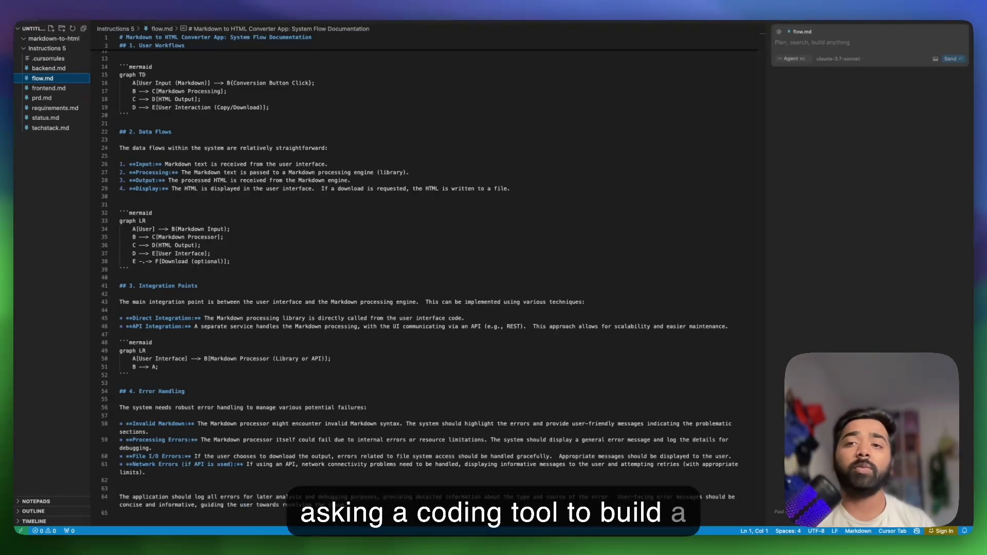
scroll(242, 146, up, 3)
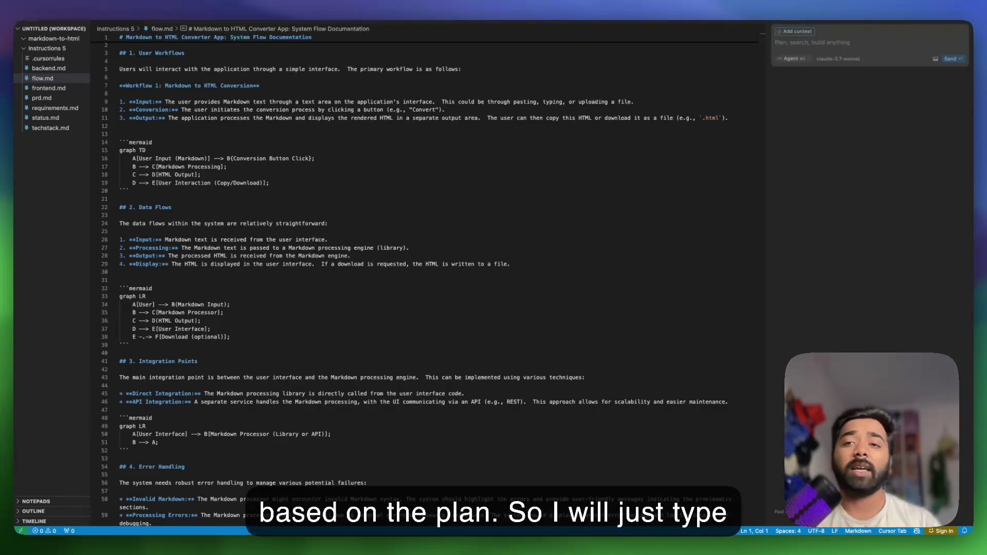
- Send the project-setup prompt to the Agent chat using claude-3.7-sonnet
click(853, 43)
text(Based on the provided Project Requirements Document, Technical Requirements Document, and Technology Stack document, please set up the initial project structure for the app. Include necessary files and dependencies based on the plan. Use the Backend Implementation document as a guide for the initial server-side setup and the Frontend Implementation document for the basic client-side structure.)
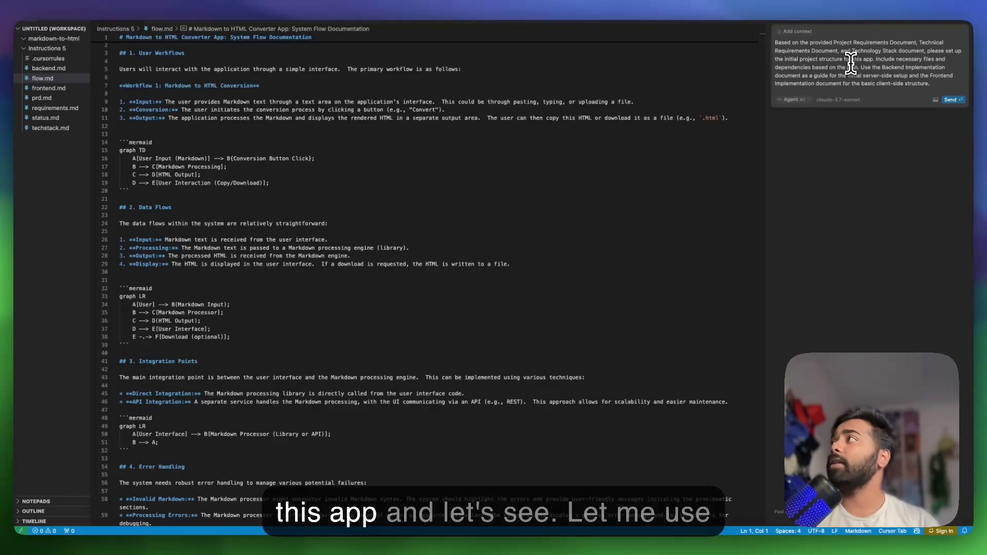
click(839, 100)
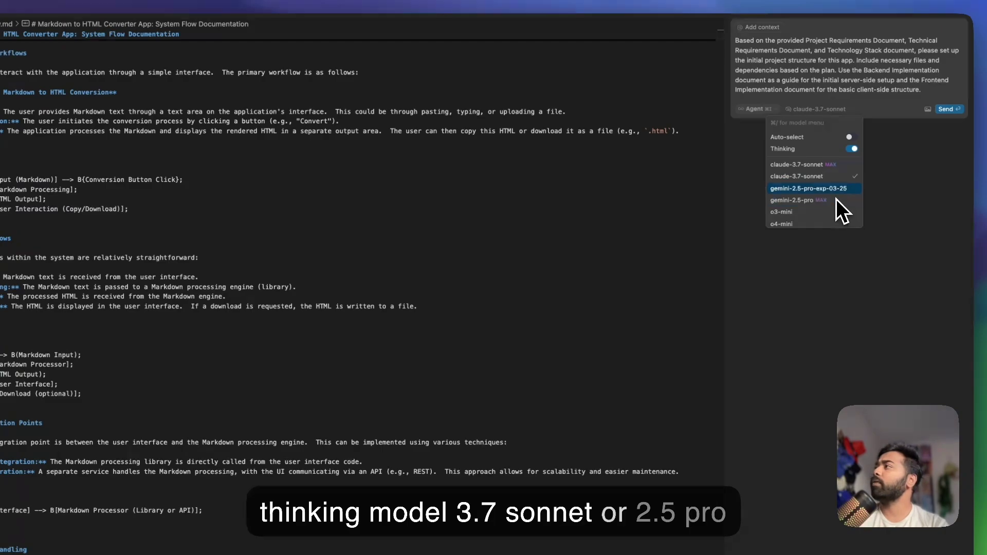
click(836, 188)
click(946, 109)
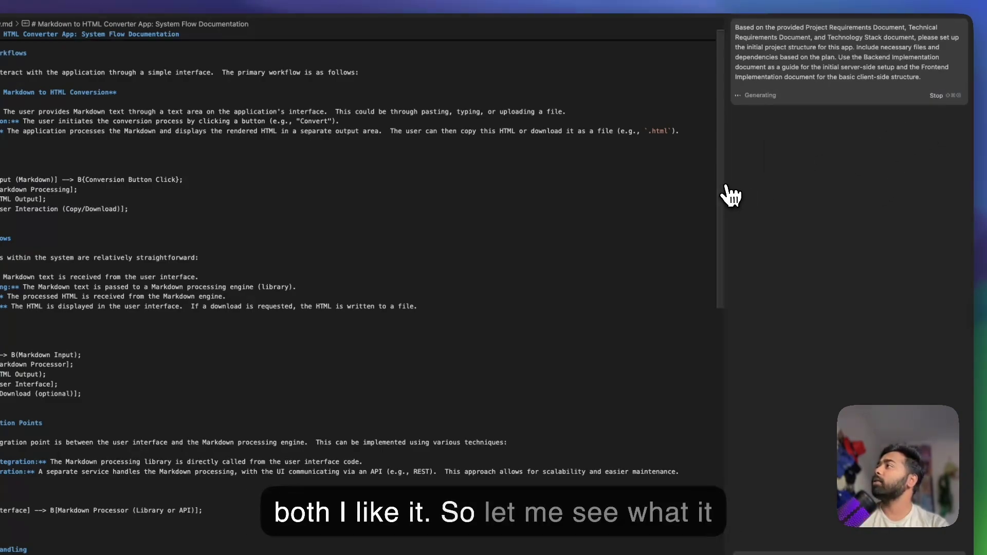
- Widen the agent chat panel while the agent explores the workspace and reads the plan documents
drag(727, 194, 642, 194)
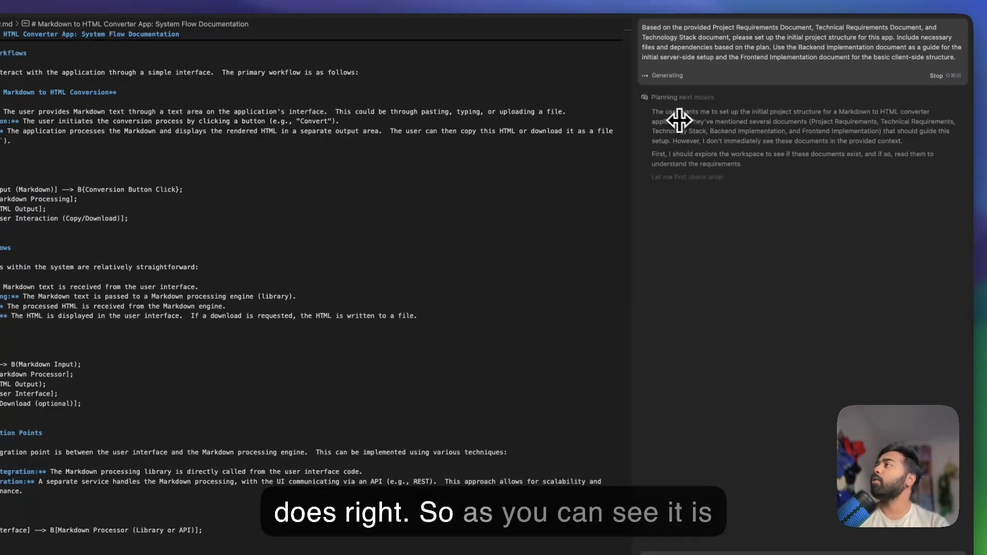